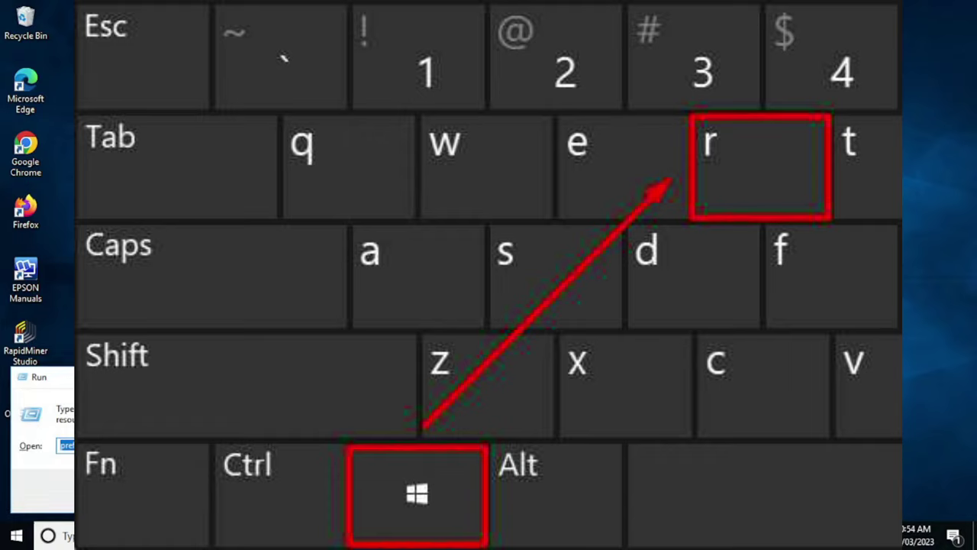
# Open the Windows Temp folder by running the command temp, and maximize its window
pyautogui.press('BackSpace')
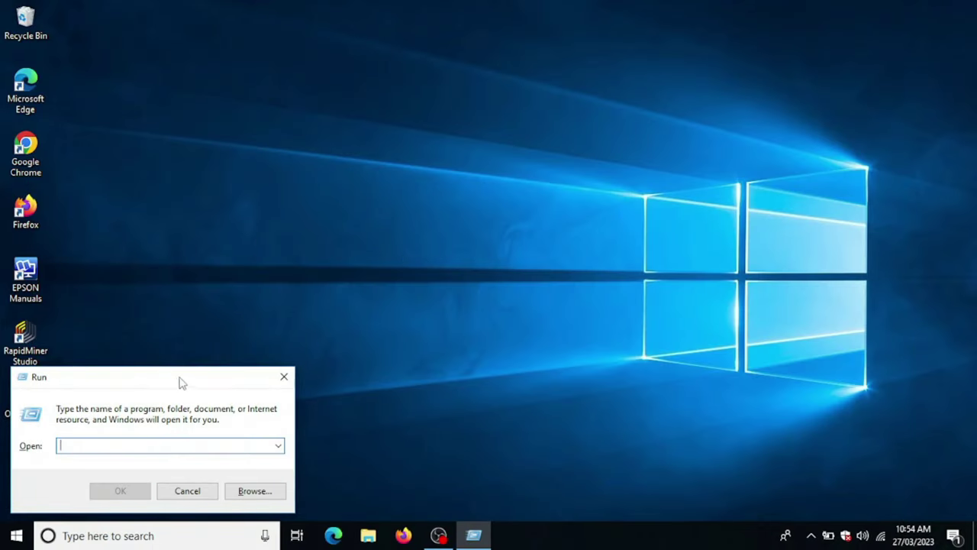
pyautogui.moveTo(177, 380); pyautogui.dragTo(471, 84)
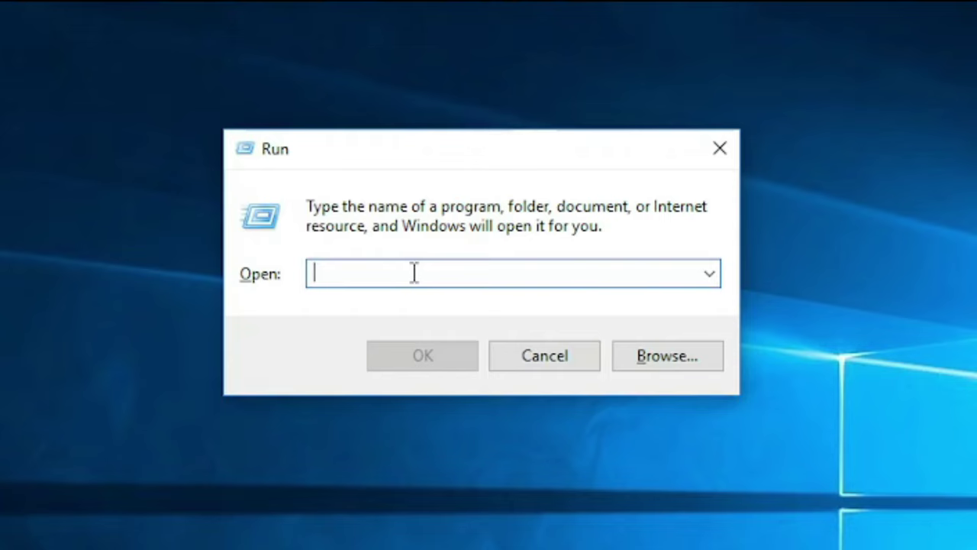
pyautogui.write('te')
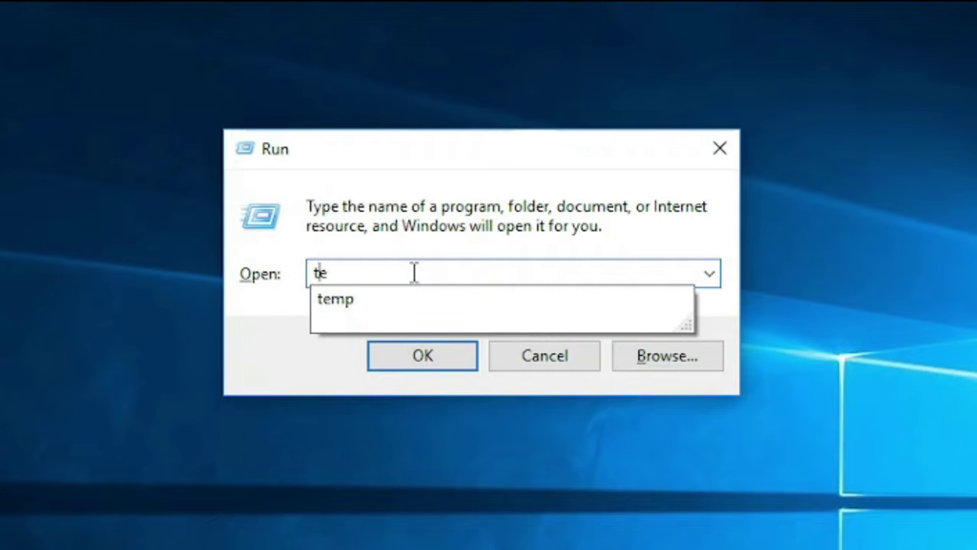
pyautogui.click(398, 296)
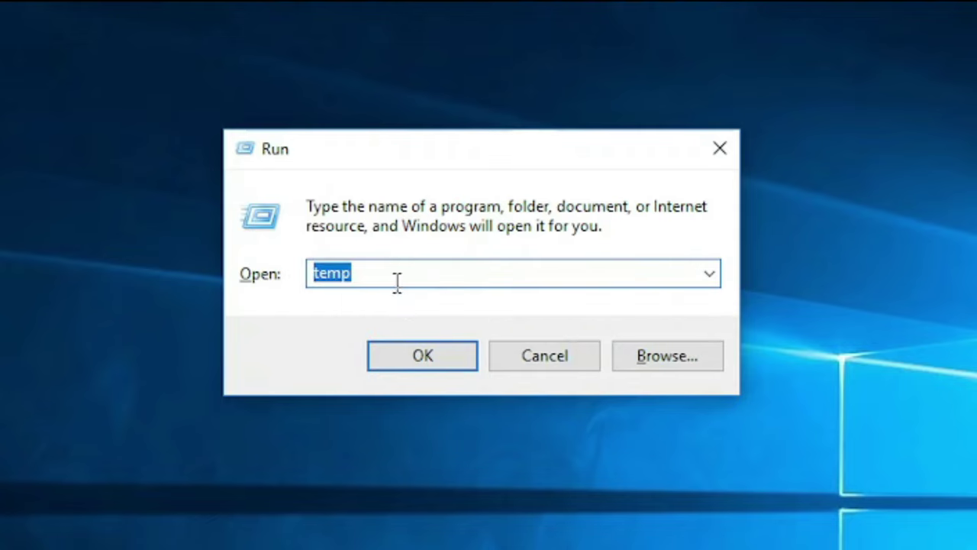
pyautogui.click(394, 272)
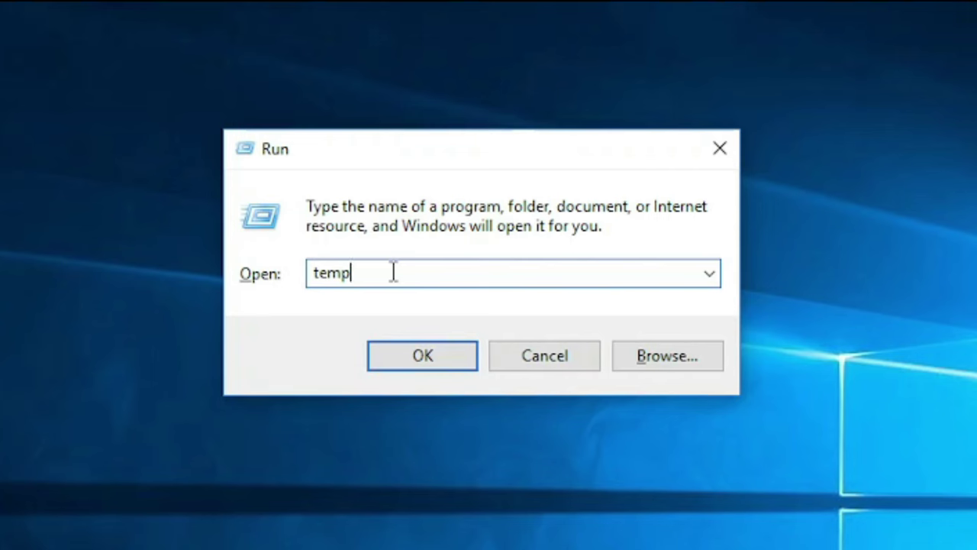
pyautogui.click(451, 355)
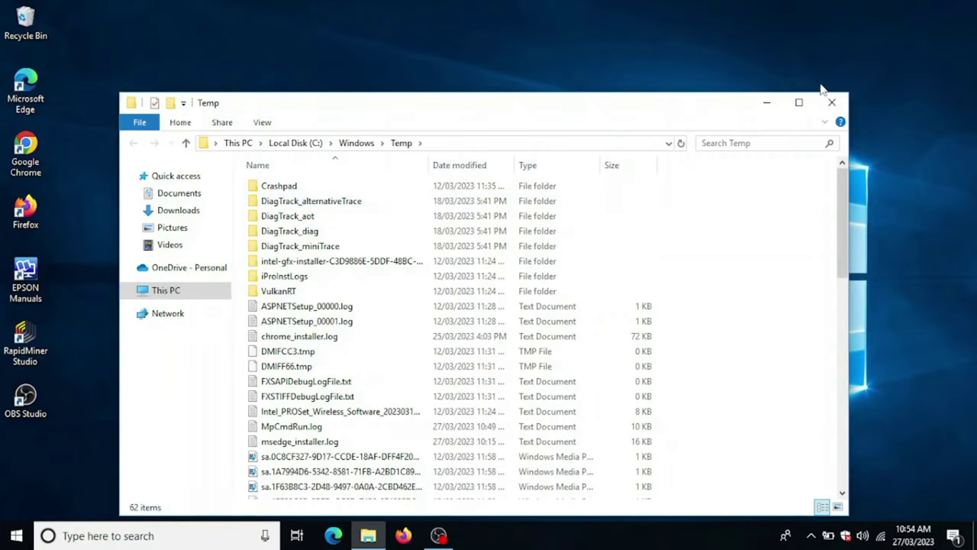
pyautogui.click(800, 102)
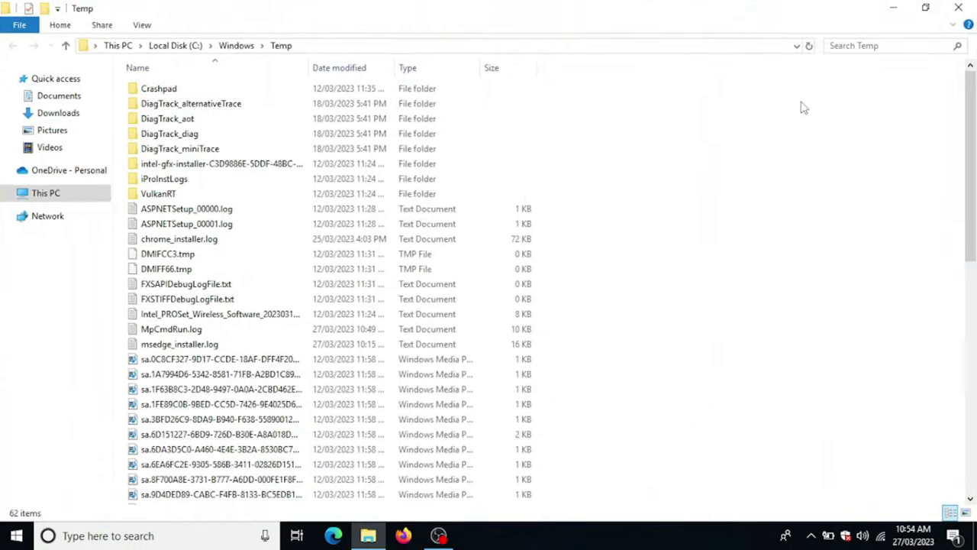
# Look through the files and folders listed in the Windows Temp folder
pyautogui.click(311, 268)
pyautogui.press('Down')
pyautogui.press('Down')
pyautogui.press('Down')
pyautogui.press('Down')
pyautogui.press('Down')
pyautogui.press('Down')
pyautogui.press('Down')
pyautogui.press('Down')
pyautogui.press('Down')
pyautogui.press('Down')
pyautogui.press('Down')
pyautogui.press('Down')
pyautogui.press('Down')
pyautogui.press('Down')
pyautogui.press('Down')
pyautogui.press('Down')
pyautogui.press('Down')
pyautogui.press('Down')
pyautogui.press('Down')
pyautogui.press('Down')
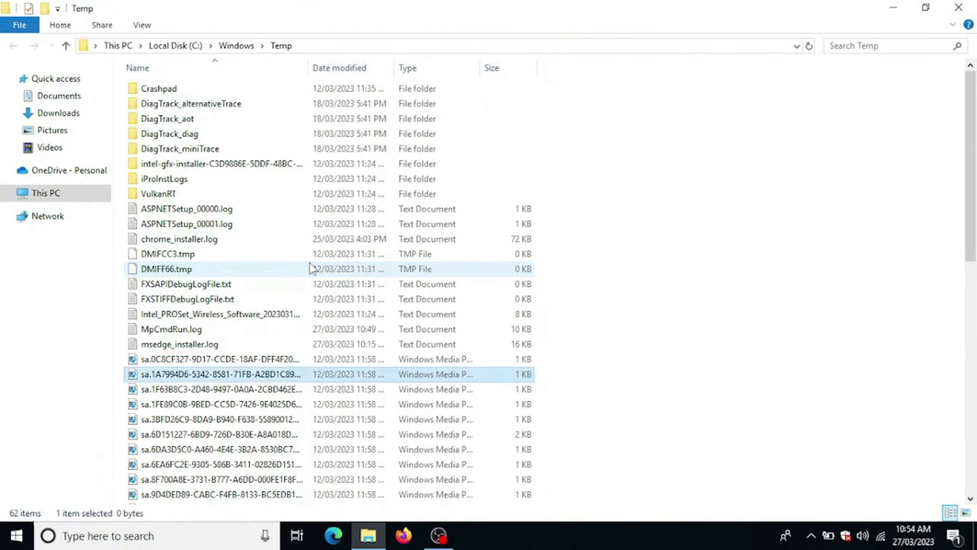
pyautogui.press('Down')
pyautogui.press('Down')
pyautogui.press('Down')
pyautogui.press('Down')
pyautogui.press('Down')
pyautogui.press('Down')
pyautogui.press('Down')
pyautogui.press('Down')
pyautogui.press('Down')
pyautogui.press('Down')
pyautogui.press('Down')
pyautogui.press('Up')
pyautogui.press('Up')
pyautogui.press('Up')
pyautogui.press('Up')
pyautogui.press('Up')
pyautogui.press('Up')
pyautogui.press('Up')
pyautogui.press('Up')
pyautogui.press('Up')
pyautogui.press('Up')
pyautogui.press('Up')
pyautogui.press('Up')
pyautogui.press('Up')
pyautogui.press('Up')
pyautogui.press('Up')
pyautogui.press('Up')
pyautogui.press('Up')
pyautogui.press('Up')
pyautogui.press('Up')
pyautogui.press('Up')
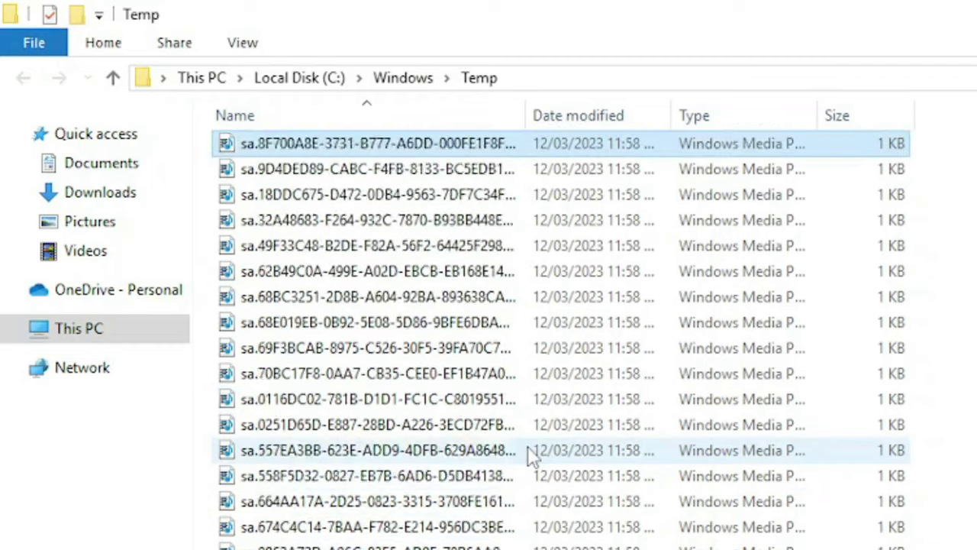
pyautogui.press('Up')
pyautogui.press('Up')
pyautogui.press('Up')
pyautogui.press('Up')
pyautogui.press('Up')
pyautogui.press('Up')
pyautogui.press('Up')
pyautogui.press('Up')
pyautogui.press('Up')
pyautogui.press('Up')
pyautogui.press('Up')
pyautogui.press('Up')
pyautogui.press('Up')
pyautogui.press('Up')
pyautogui.press('Up')
pyautogui.press('Up')
pyautogui.press('Up')
pyautogui.press('Up')
pyautogui.press('Up')
pyautogui.press('Up')
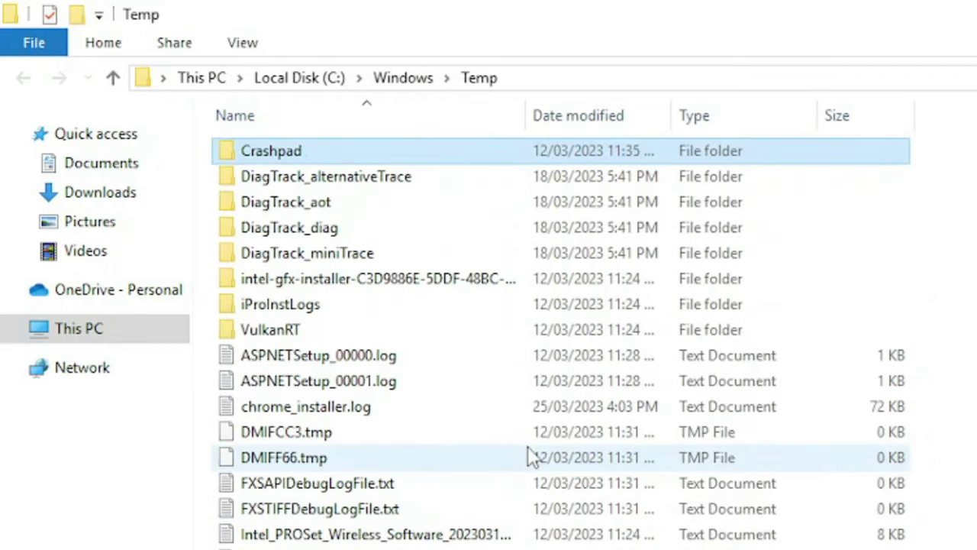
# Delete everything in the Windows Temp folder, granting administrator permission for all current items, and close the folder window
pyautogui.hotkey('ctrl', 'a')
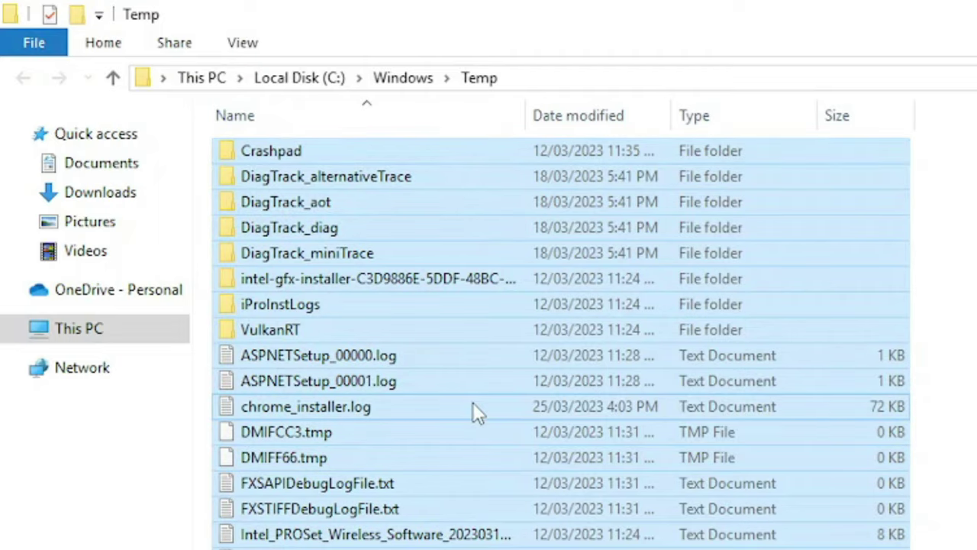
pyautogui.rightClick(473, 405)
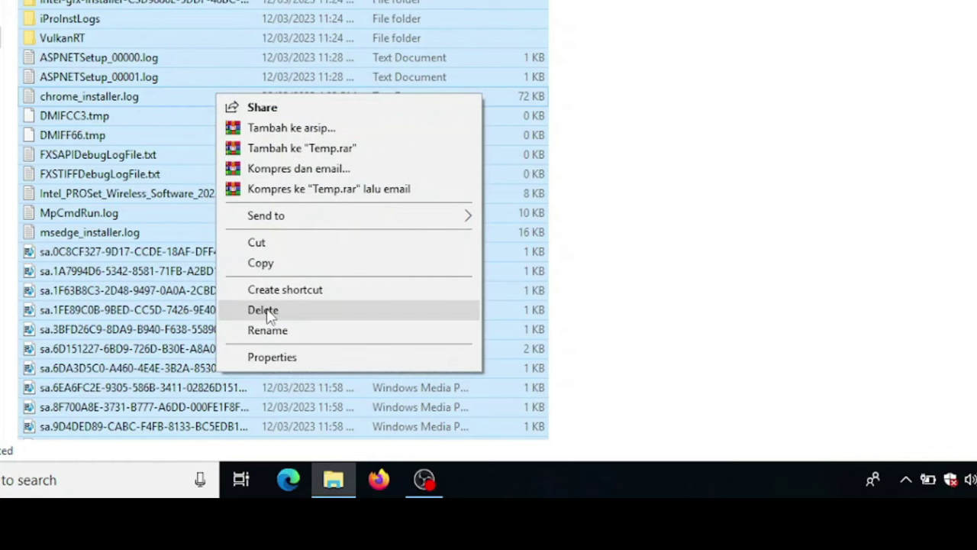
pyautogui.click(266, 310)
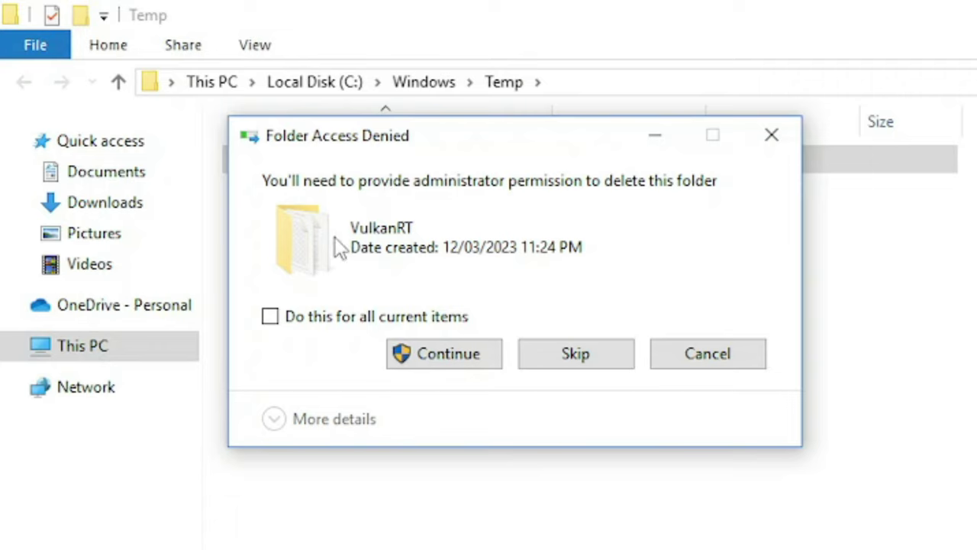
pyautogui.click(268, 321)
pyautogui.click(461, 356)
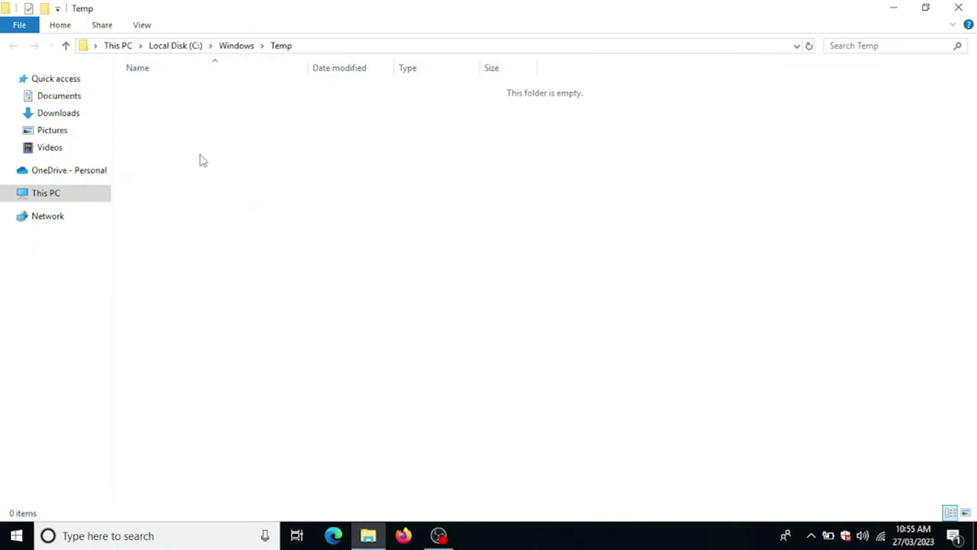
pyautogui.click(964, 6)
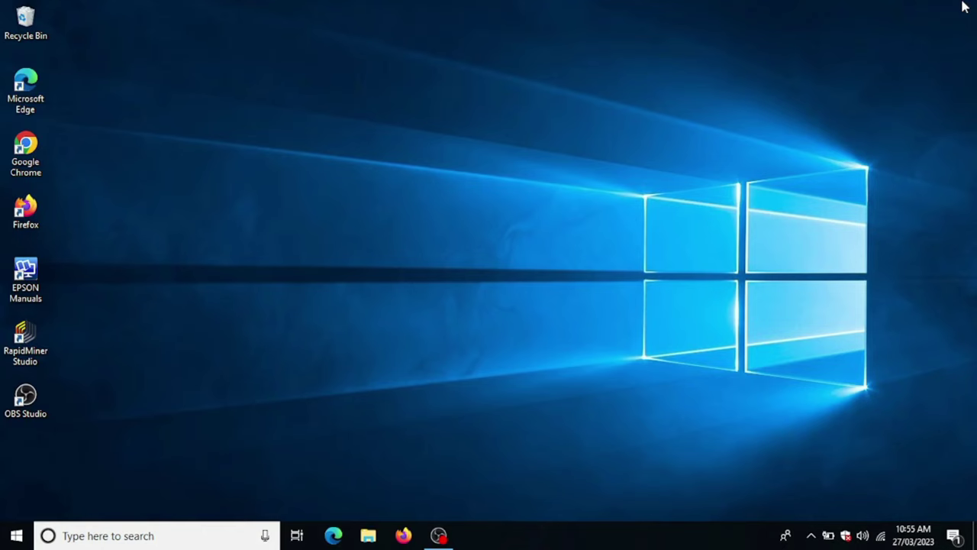
# Open the user account's local Temp folder by running the command %temp%
pyautogui.press('super+r')
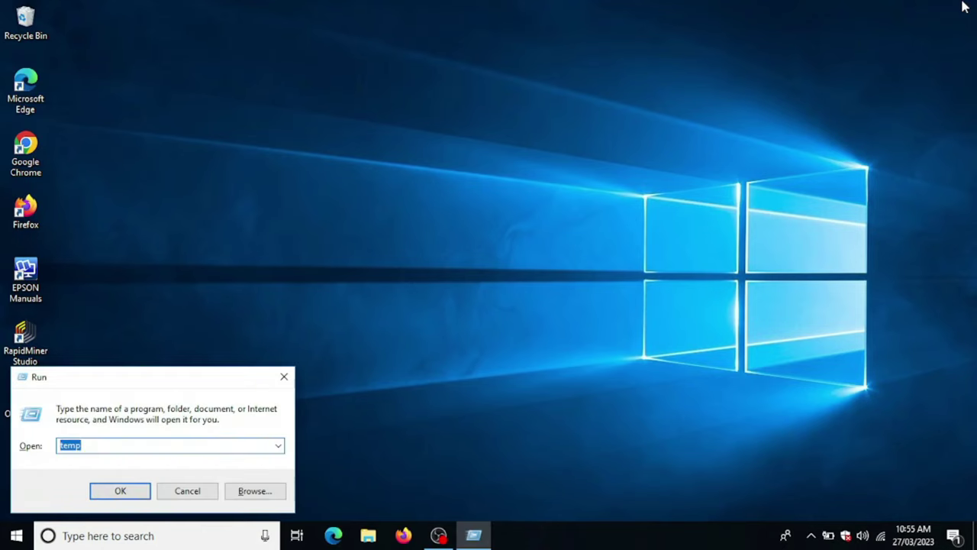
pyautogui.moveTo(102, 384); pyautogui.dragTo(413, 69)
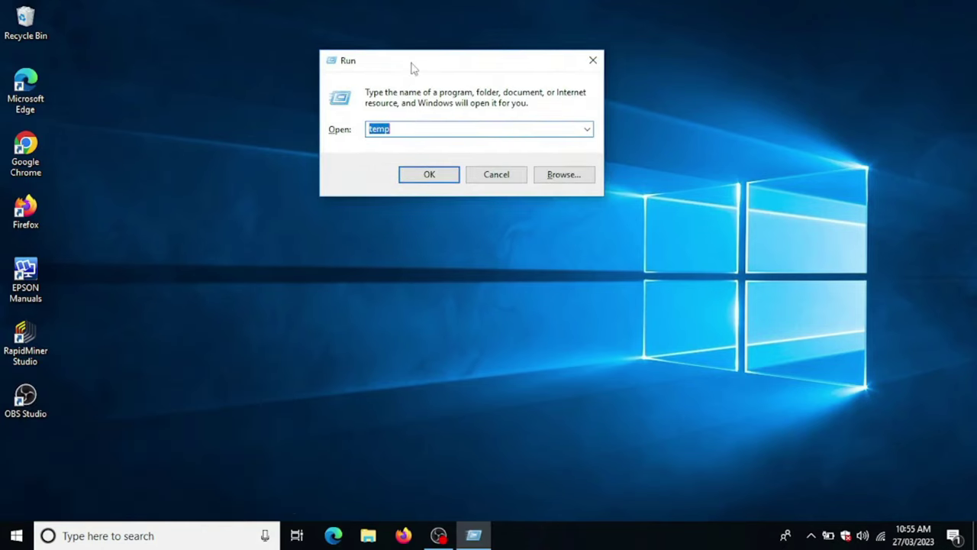
pyautogui.click(411, 128)
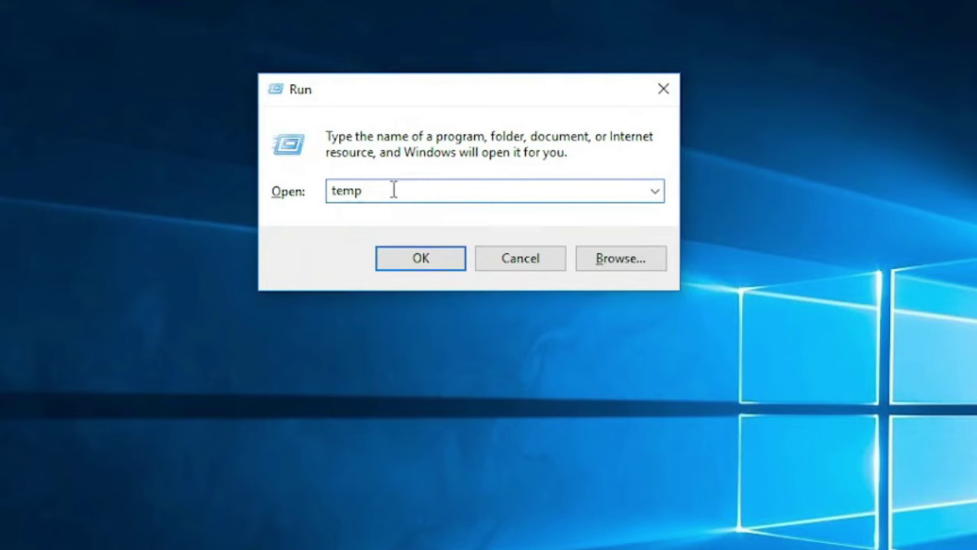
pyautogui.write('%')
pyautogui.click(331, 191)
pyautogui.write('%')
pyautogui.click(416, 263)
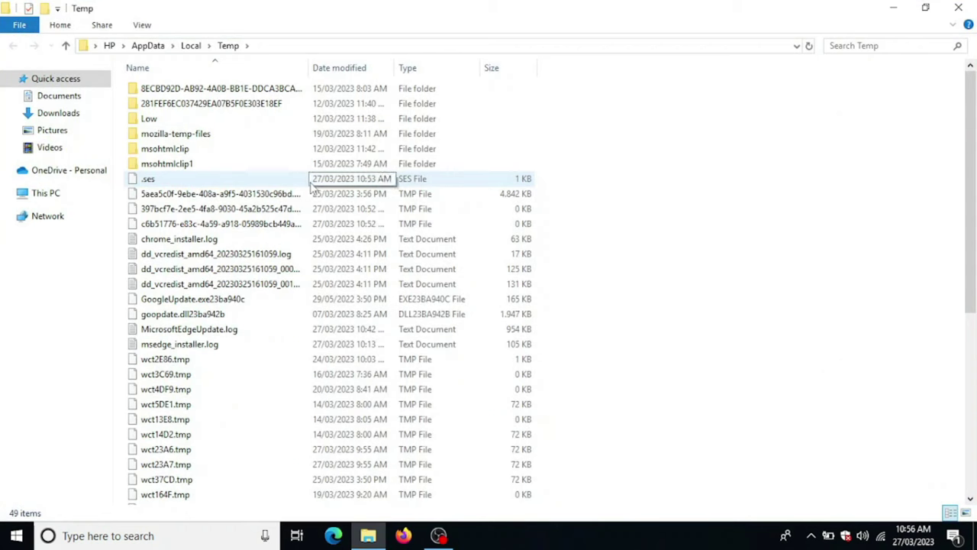
# Delete everything in the AppData Local Temp folder, skipping files that are in use, and close the folder window
pyautogui.hotkey('ctrl', 'a')
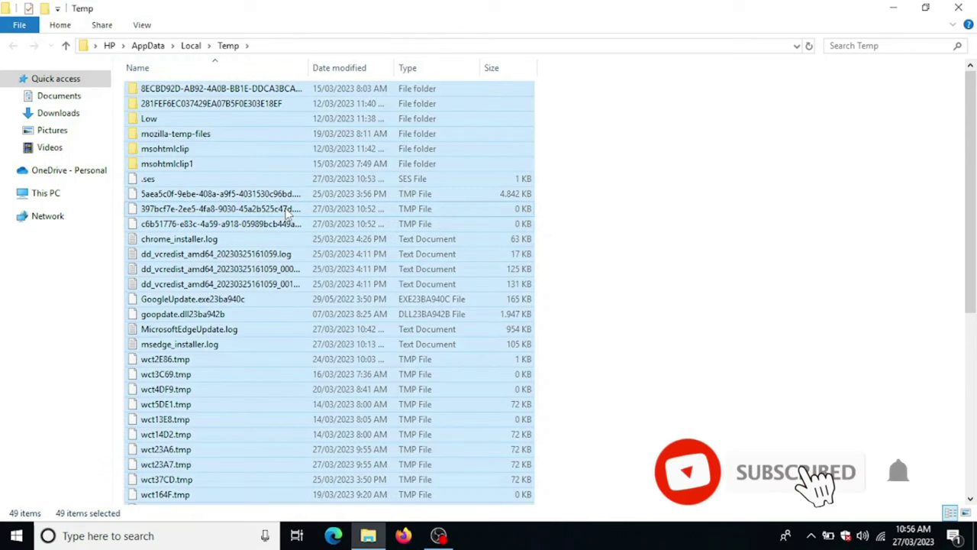
pyautogui.rightClick(289, 216)
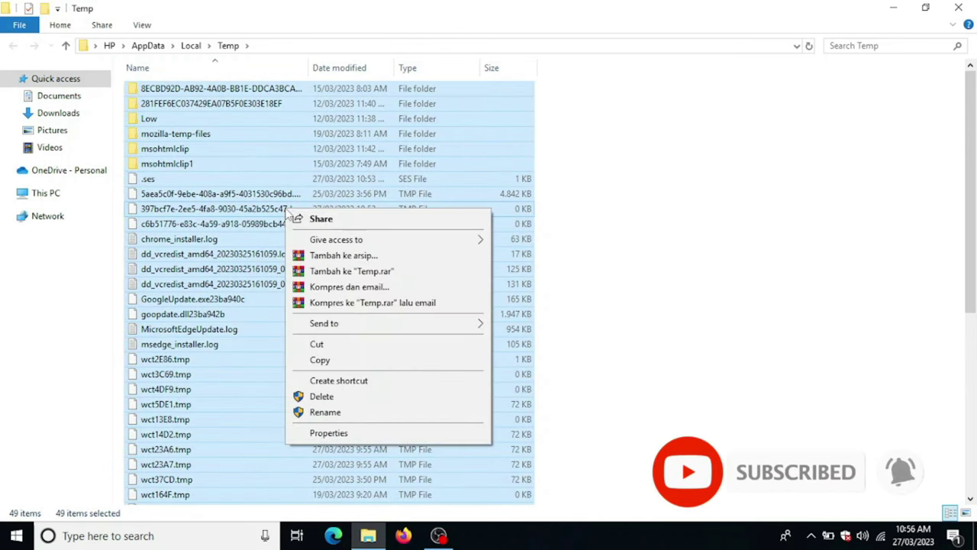
pyautogui.click(308, 396)
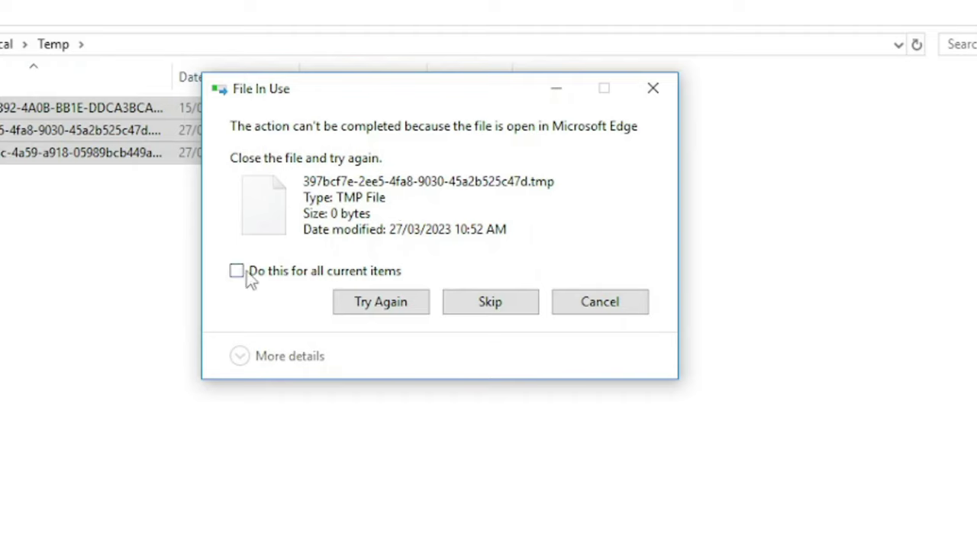
pyautogui.click(490, 301)
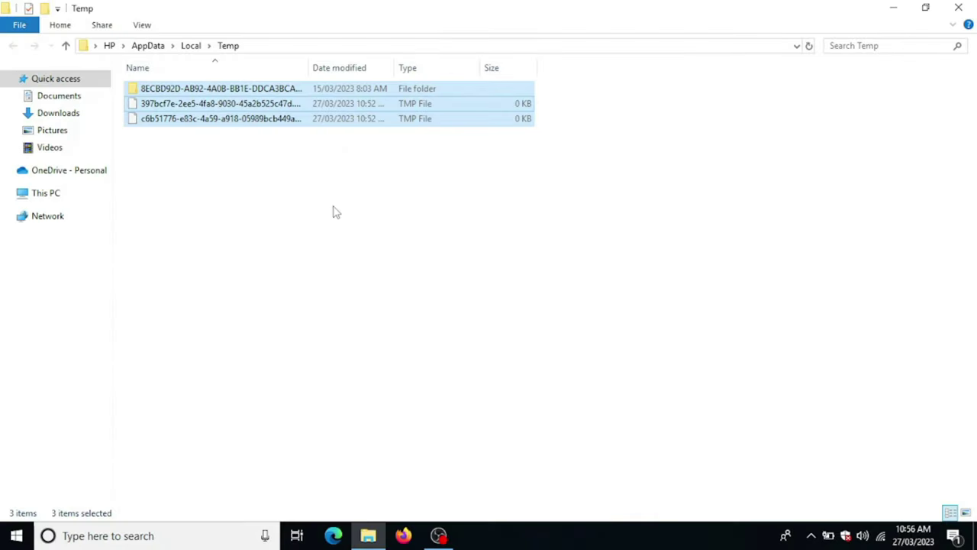
pyautogui.click(333, 211)
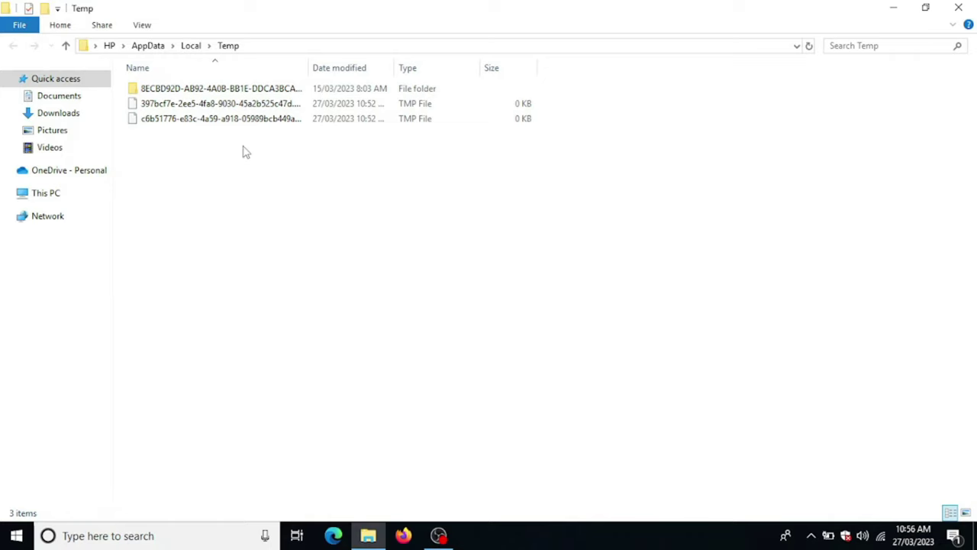
pyautogui.click(959, 8)
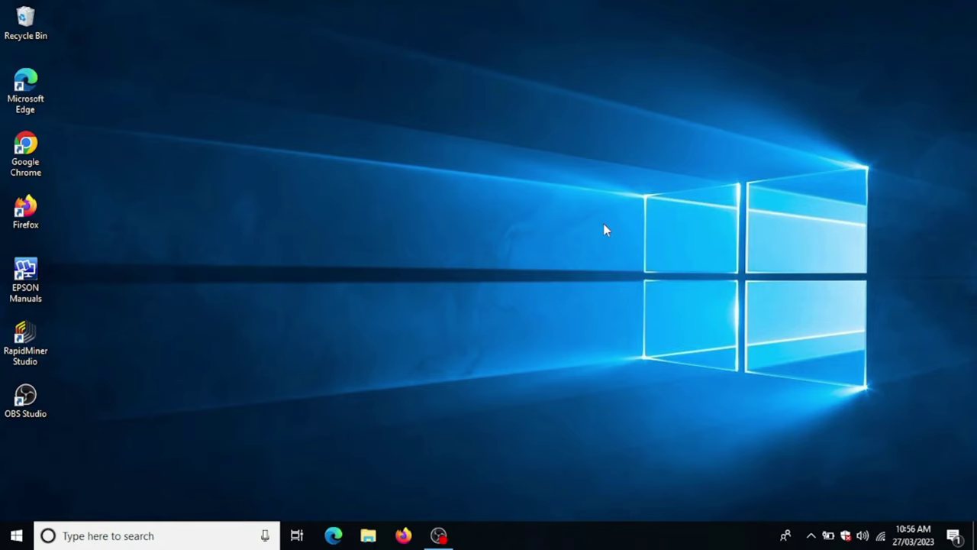
# Open the Windows Prefetch folder by running the command prefetch
pyautogui.press('super+r')
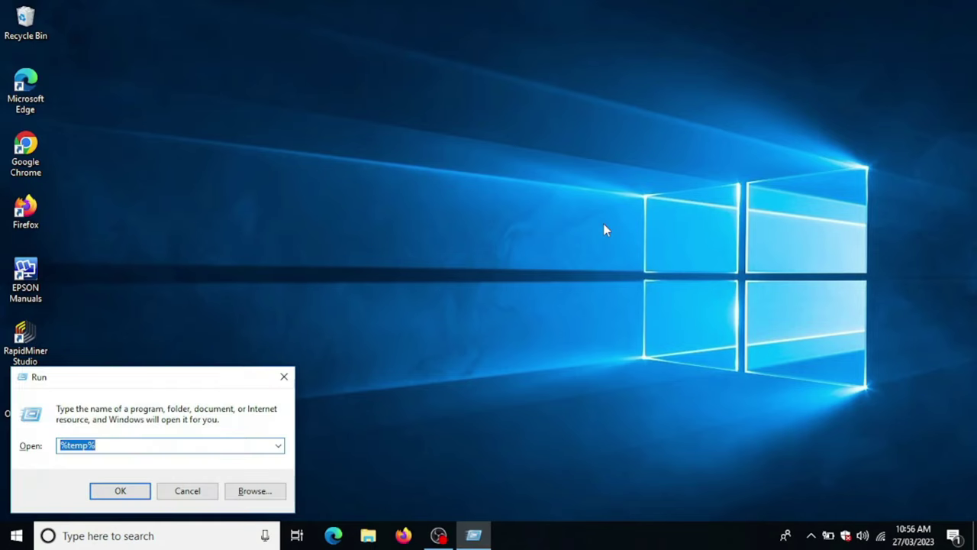
pyautogui.moveTo(92, 388); pyautogui.dragTo(341, 244)
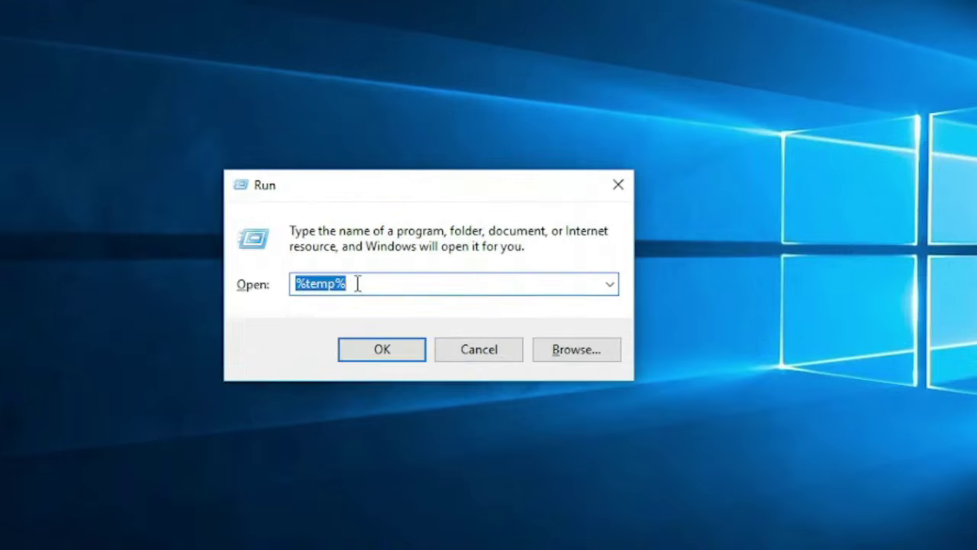
pyautogui.press('BackSpace')
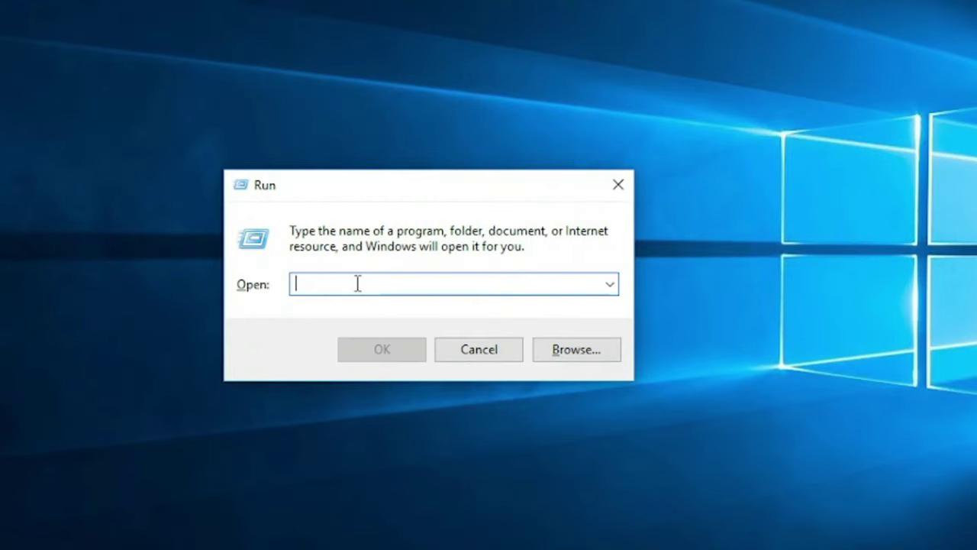
pyautogui.write('pr')
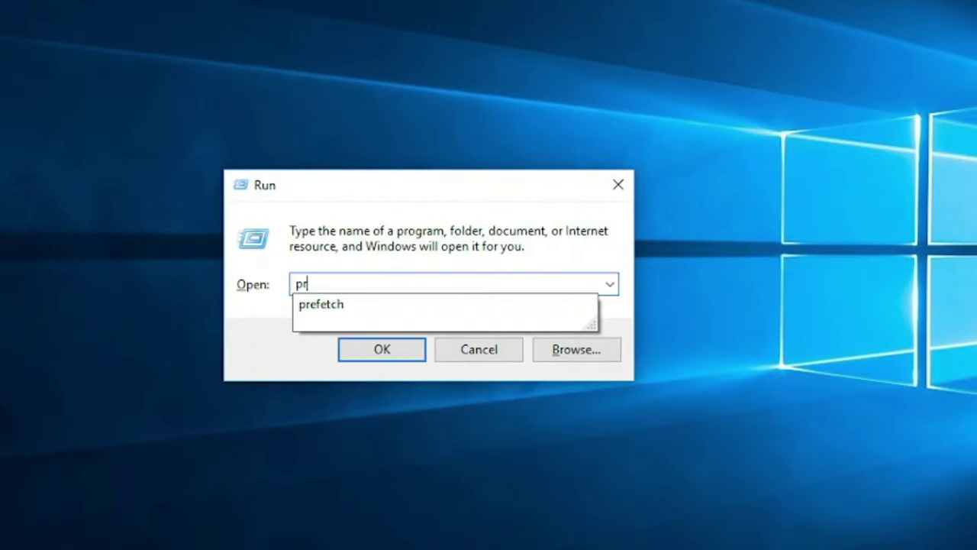
pyautogui.press('Down')
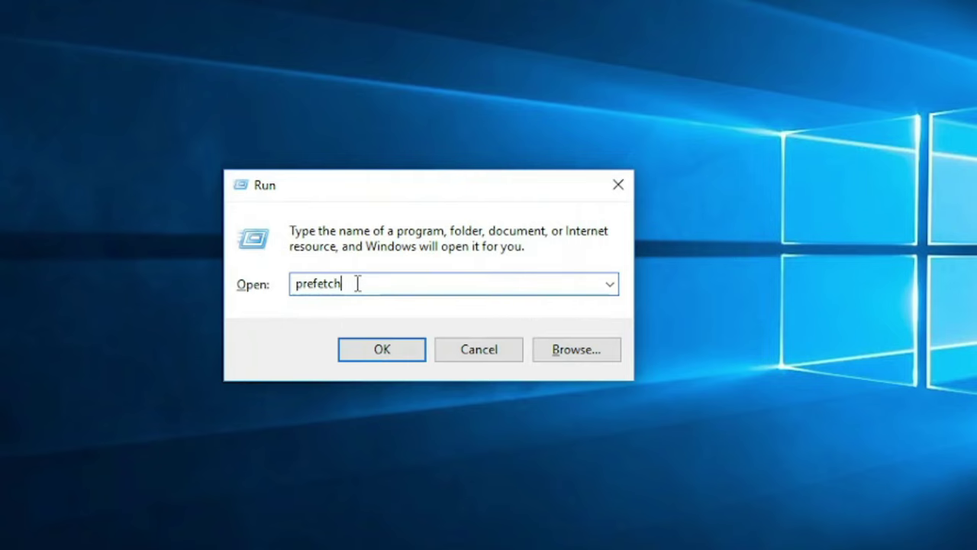
pyautogui.click(362, 353)
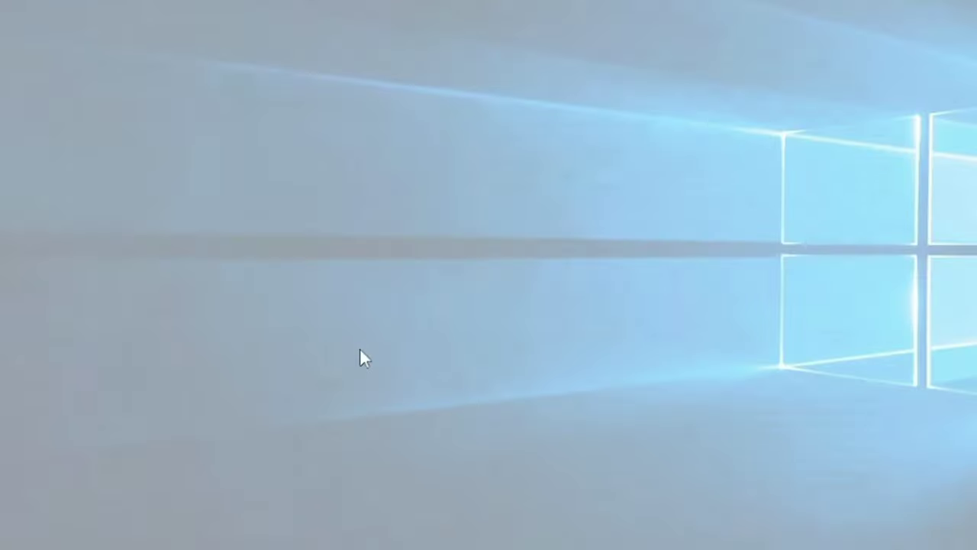
pyautogui.moveTo(972, 107)
pyautogui.mouseDown()
pyautogui.moveTo(969, 237)
pyautogui.moveTo(970, 99)
pyautogui.mouseUp()
# Delete everything in the Prefetch folder, skipping all current items that are in use
pyautogui.click(297, 225)
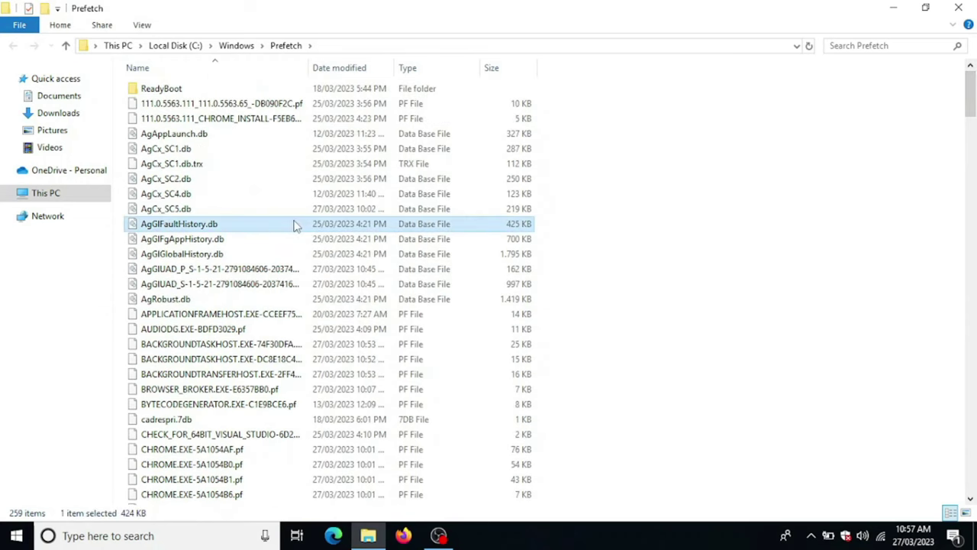
pyautogui.hotkey('ctrl', 'a')
pyautogui.rightClick(296, 225)
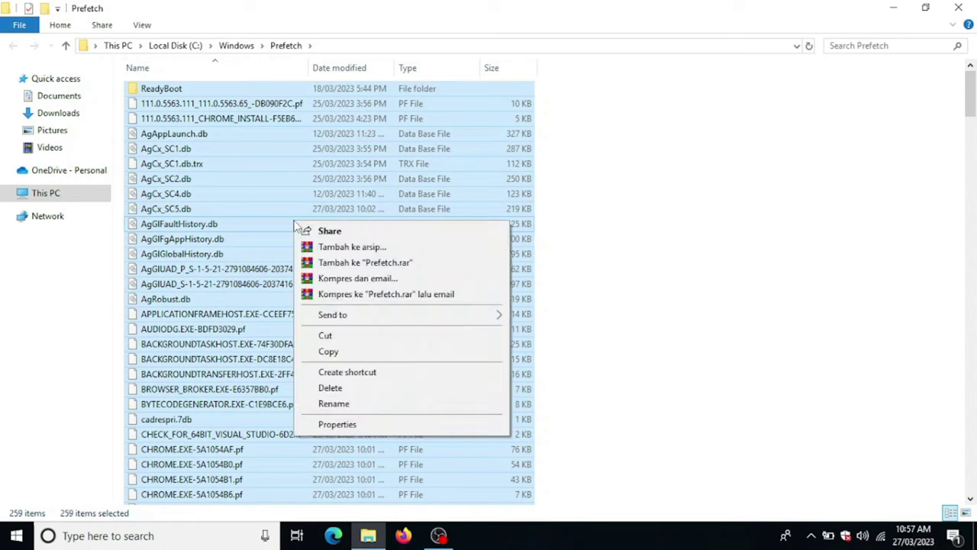
pyautogui.click(358, 393)
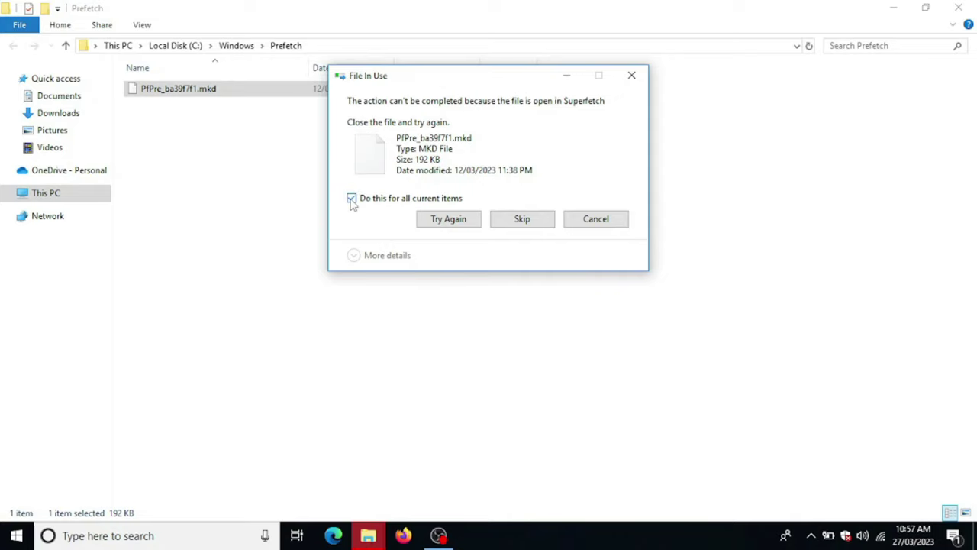
pyautogui.click(525, 220)
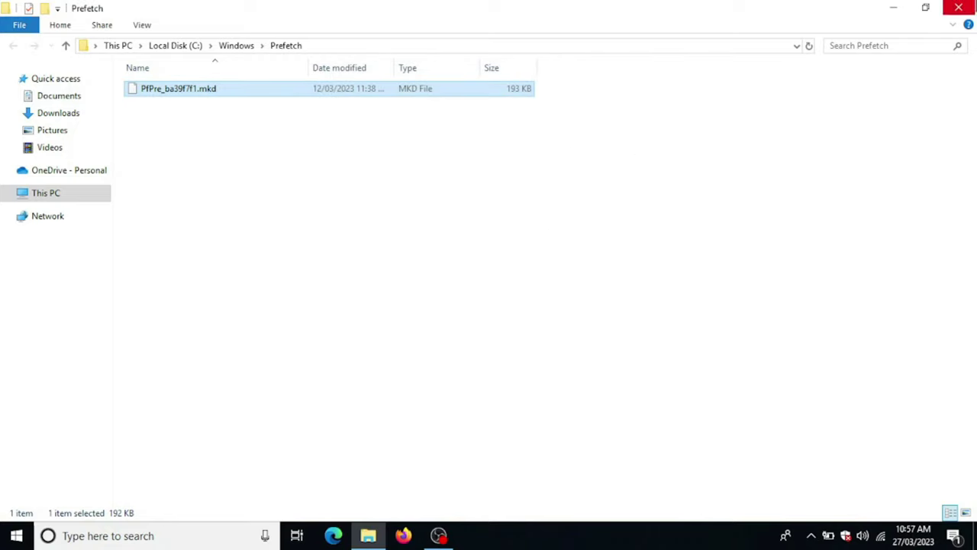
# Close the Prefetch folder window and open the Recent items folder by running the command recent
pyautogui.click(959, 8)
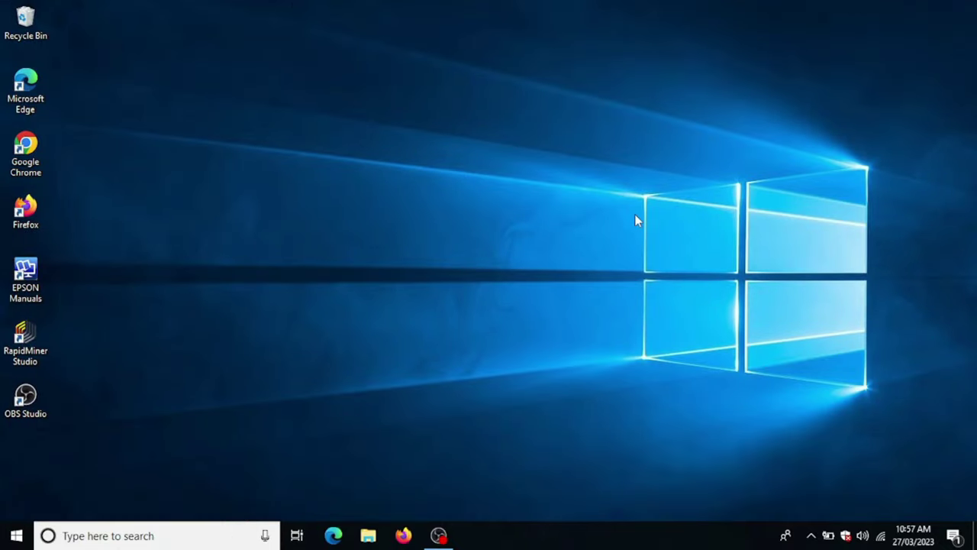
pyautogui.press('super+r')
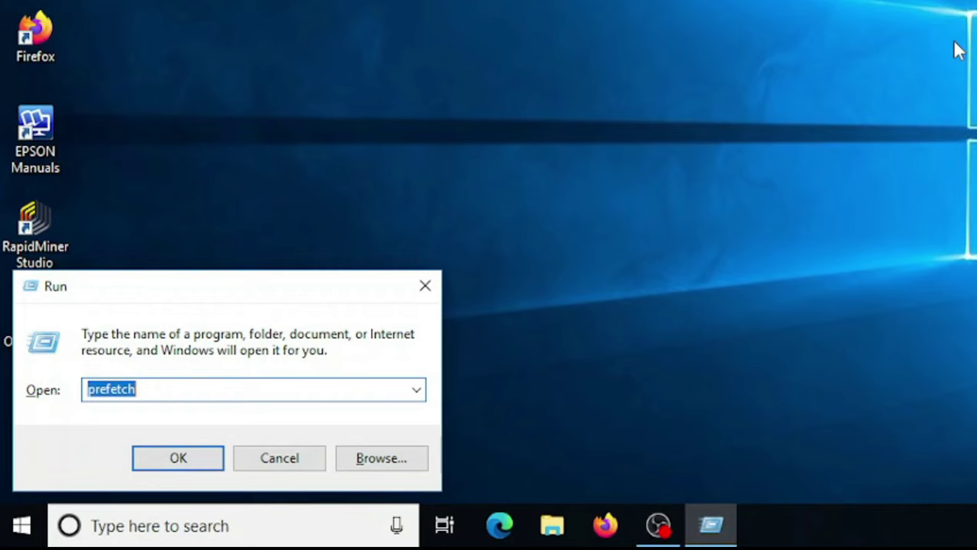
pyautogui.write('r')
pyautogui.press('Down')
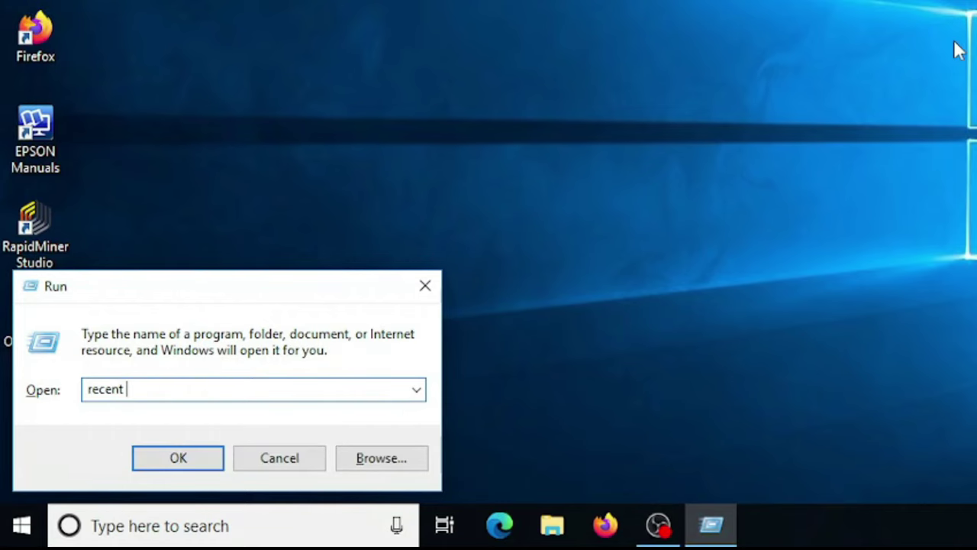
pyautogui.click(189, 456)
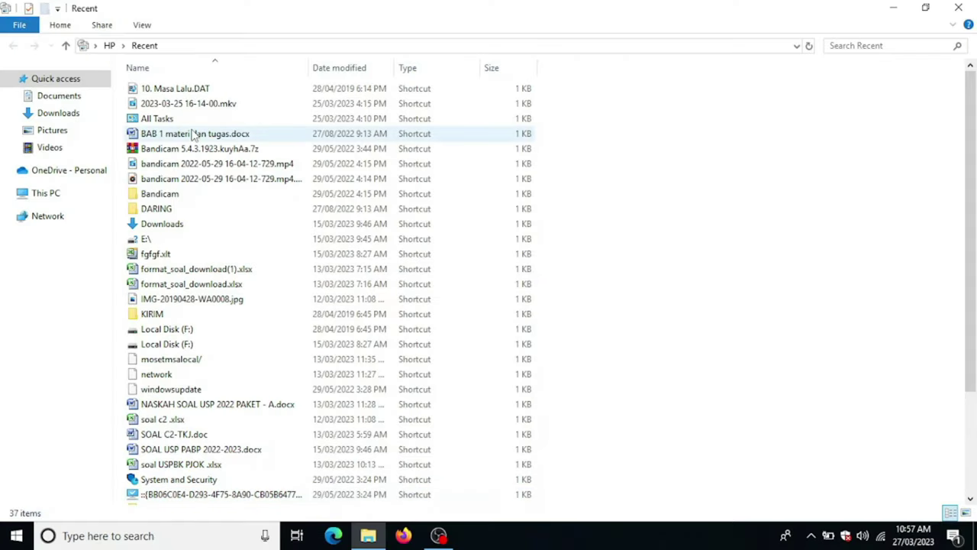
# Delete all shortcuts in the Recent folder and close the folder window
pyautogui.click(184, 163)
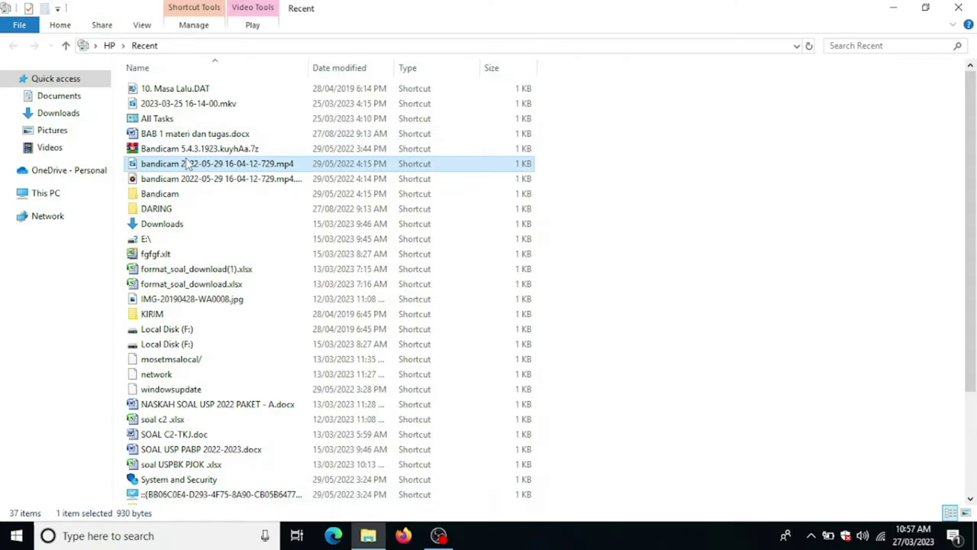
pyautogui.hotkey('ctrl', 'a')
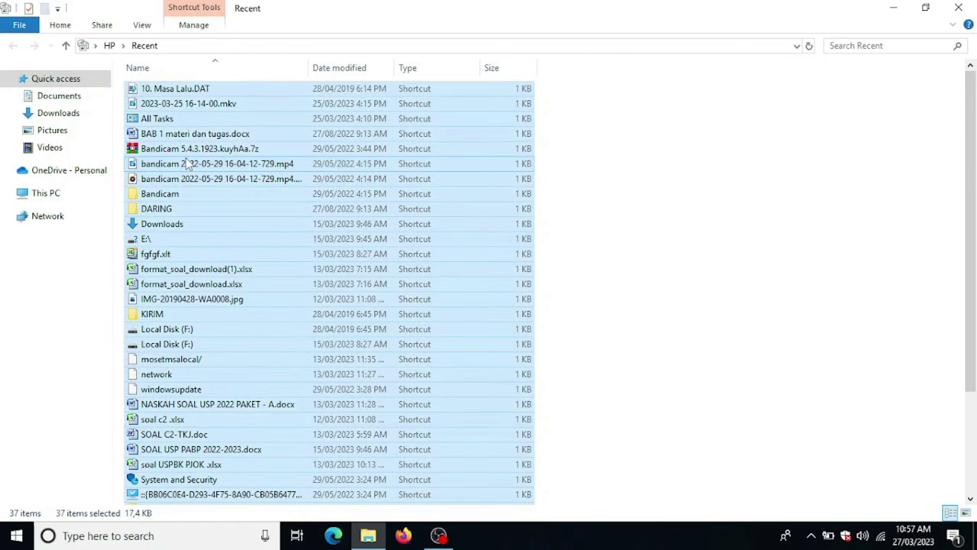
pyautogui.rightClick(185, 163)
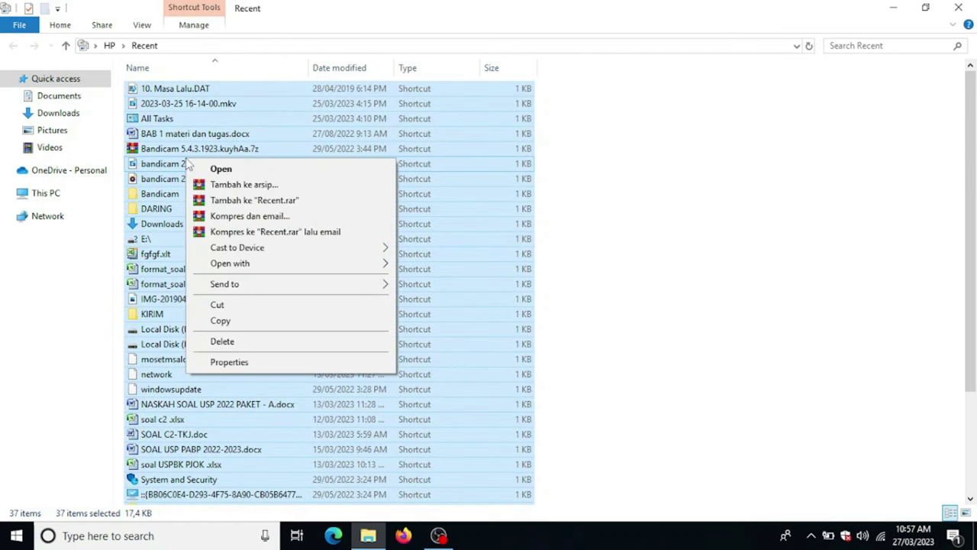
pyautogui.click(231, 342)
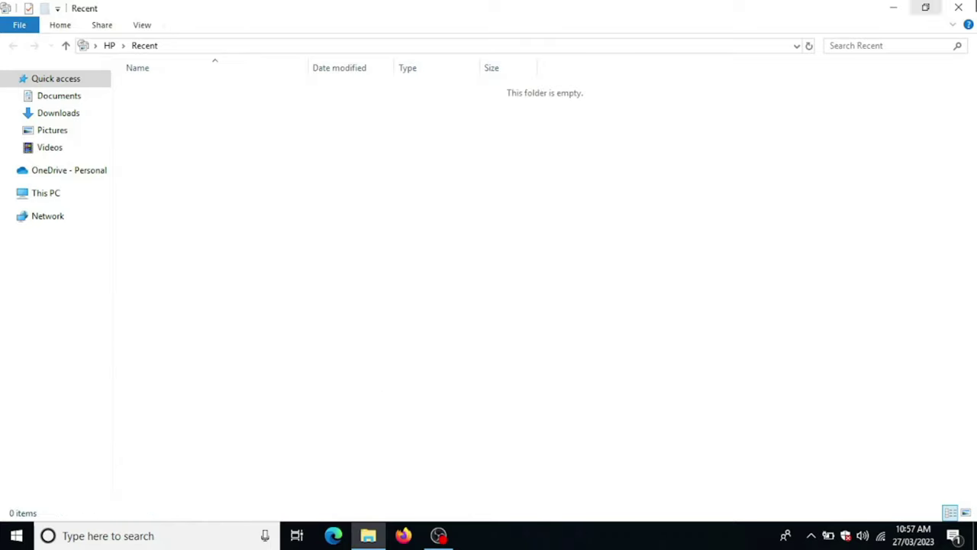
pyautogui.click(970, 8)
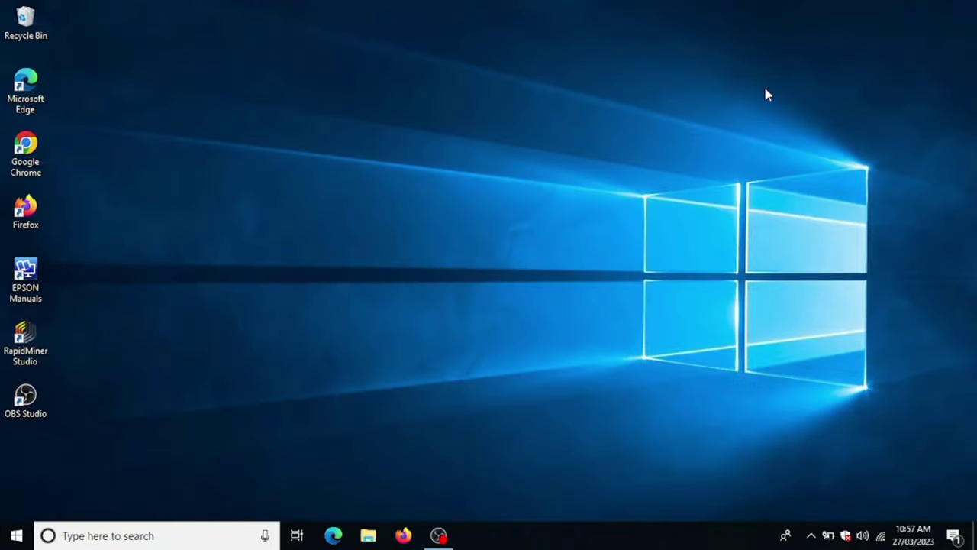
# Open the properties of Local Disk (C:) from This PC and start Disk Cleanup for the drive
pyautogui.click(367, 535)
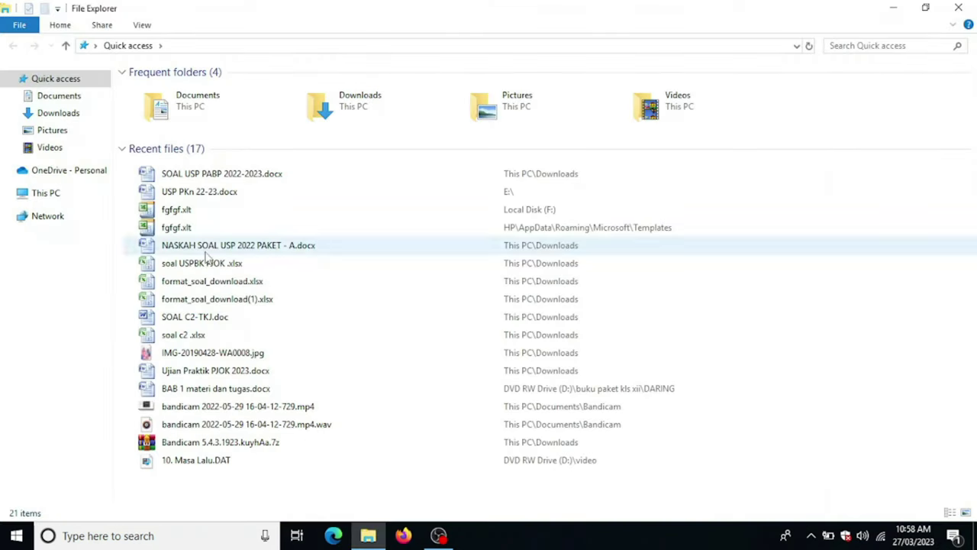
pyautogui.click(959, 8)
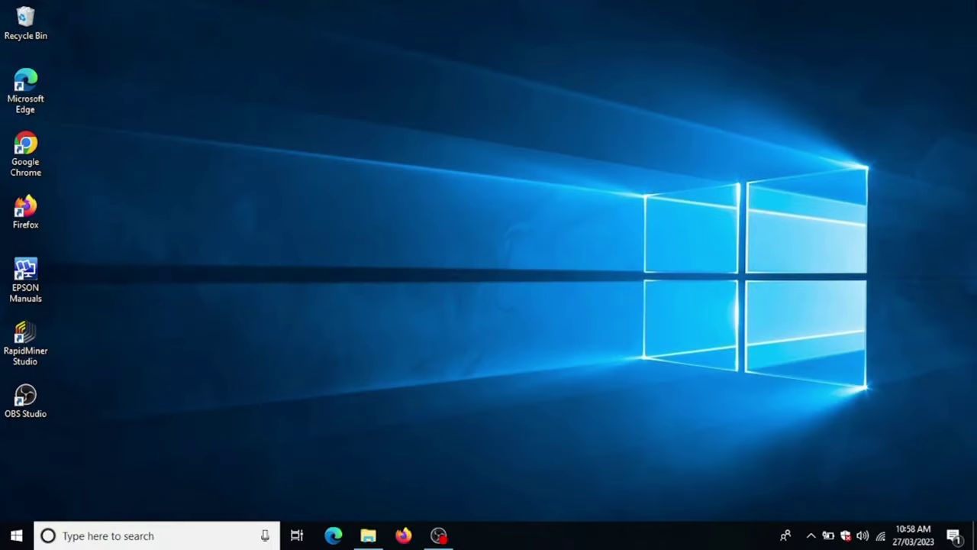
pyautogui.click(367, 535)
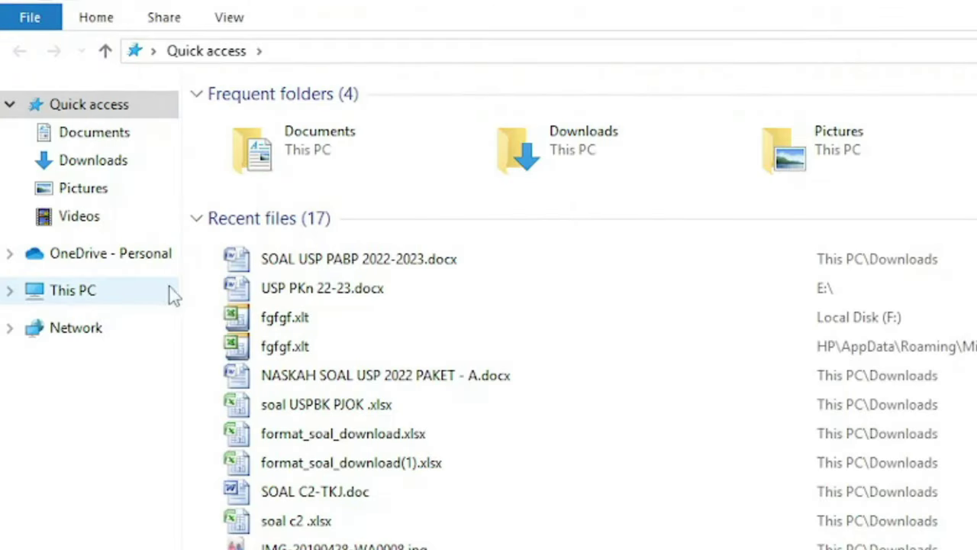
pyautogui.click(116, 293)
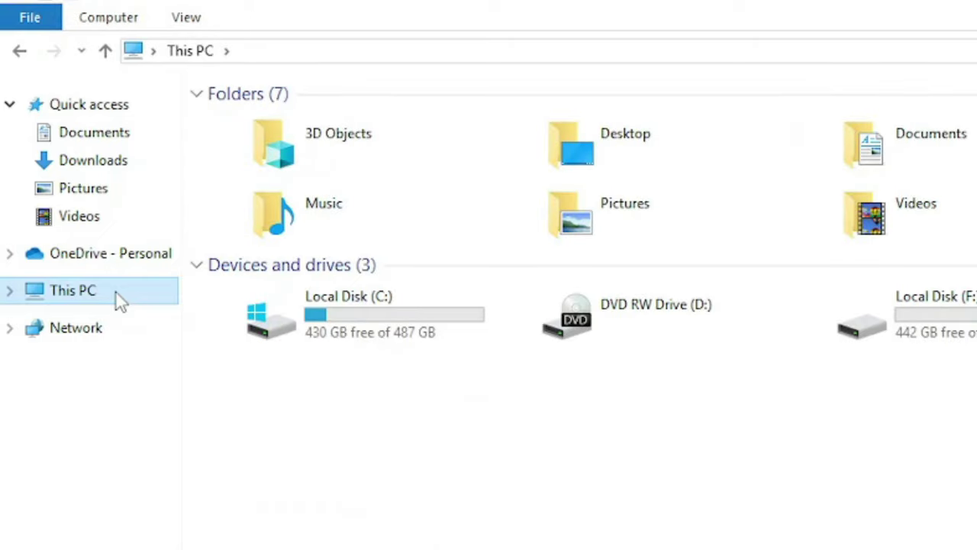
pyautogui.rightClick(367, 299)
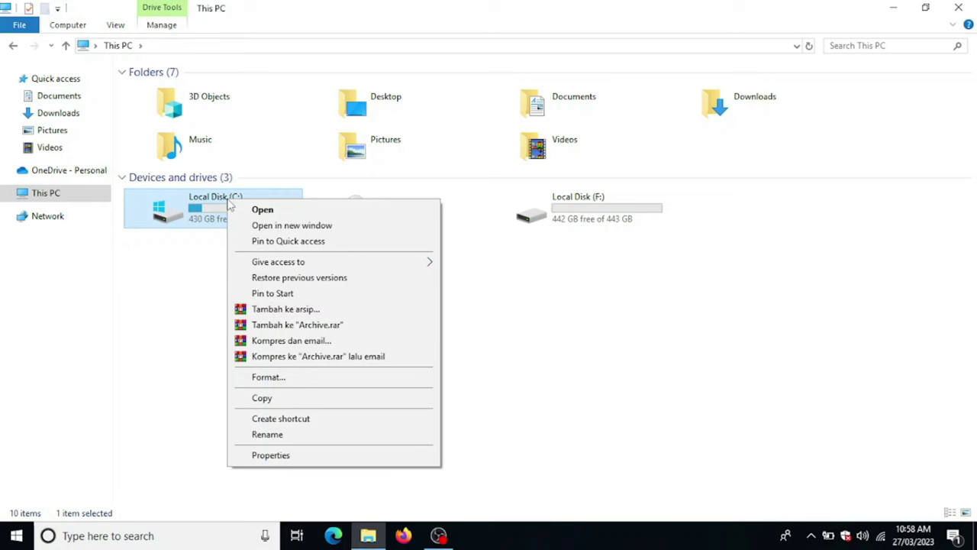
pyautogui.click(284, 455)
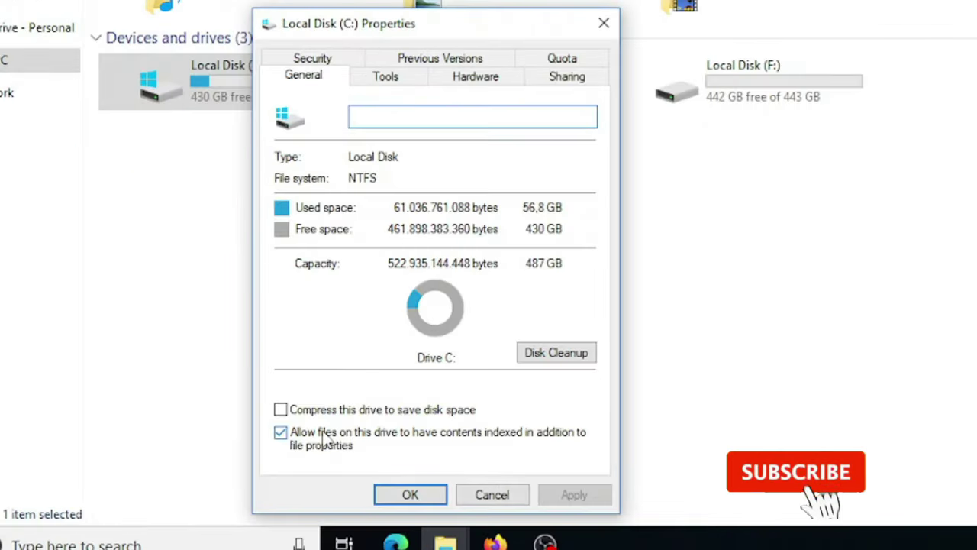
pyautogui.click(555, 357)
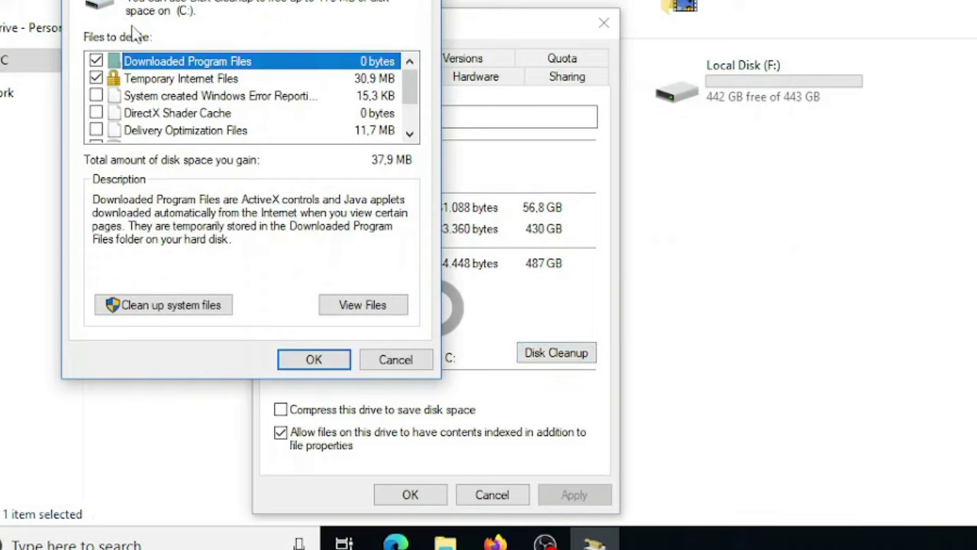
# Also mark Windows error reports, DirectX Shader Cache, Delivery Optimization Files, Recycle Bin and Temporary files for deletion in Disk Cleanup
pyautogui.moveTo(411, 93)
pyautogui.mouseDown()
pyautogui.moveTo(411, 123)
pyautogui.moveTo(419, 85)
pyautogui.mouseUp()
pyautogui.click(96, 95)
pyautogui.click(95, 113)
pyautogui.click(95, 130)
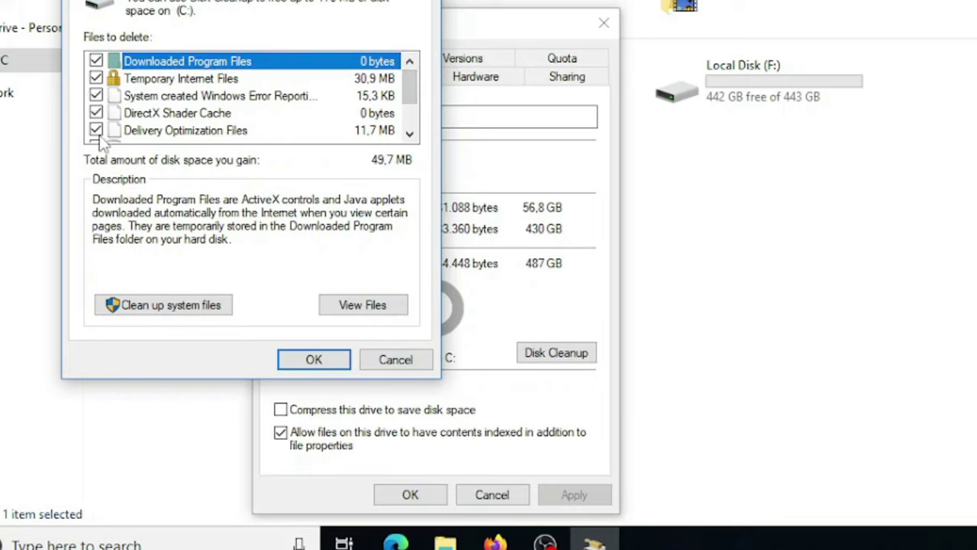
pyautogui.scroll(-1, 417, 88)
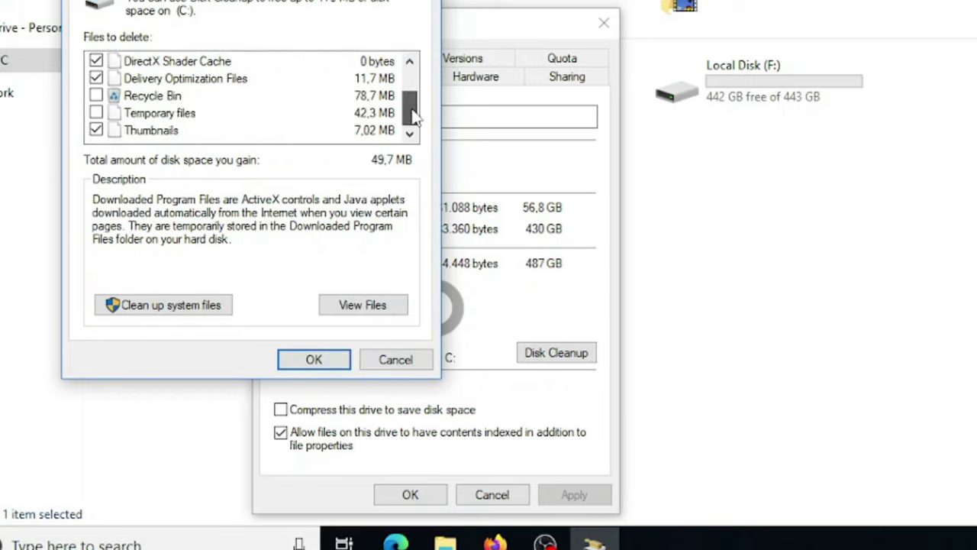
pyautogui.click(95, 97)
pyautogui.click(95, 113)
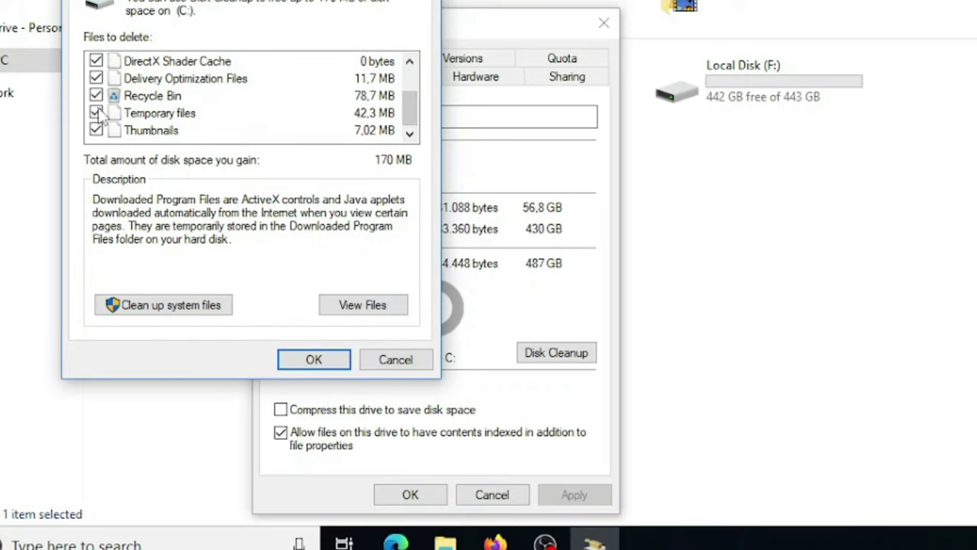
# Permanently delete the marked files, continuing with administrator permission for all current items, and close the drive properties and This PC window
pyautogui.click(325, 359)
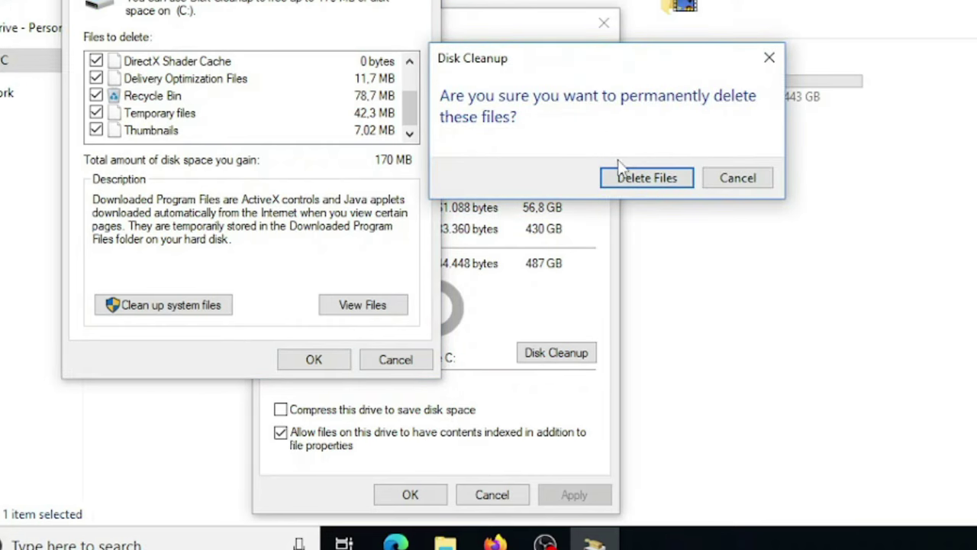
pyautogui.click(640, 177)
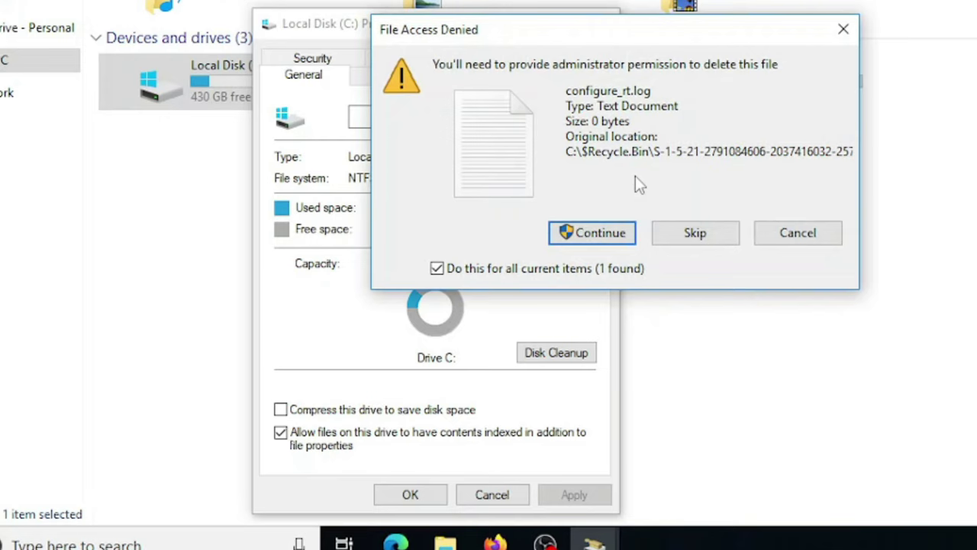
pyautogui.click(581, 233)
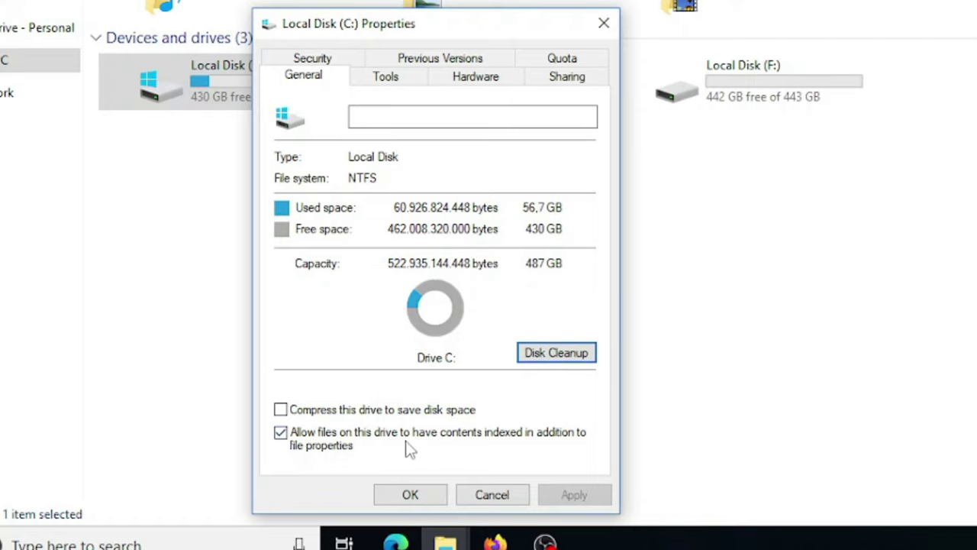
pyautogui.click(402, 497)
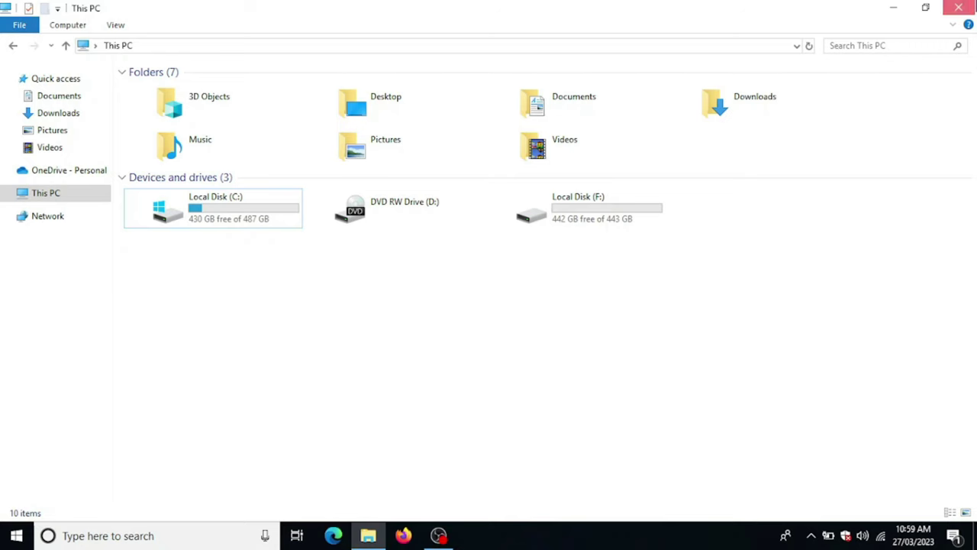
pyautogui.click(958, 8)
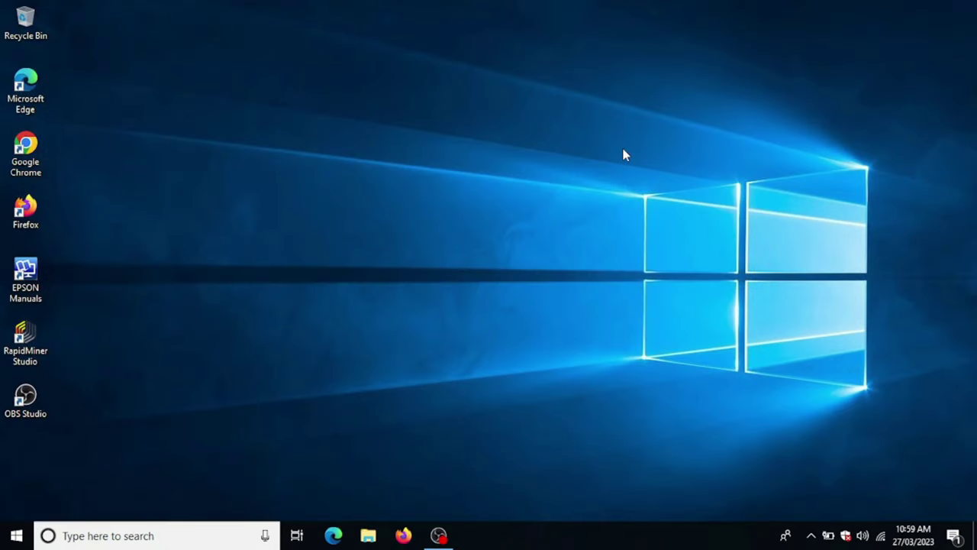